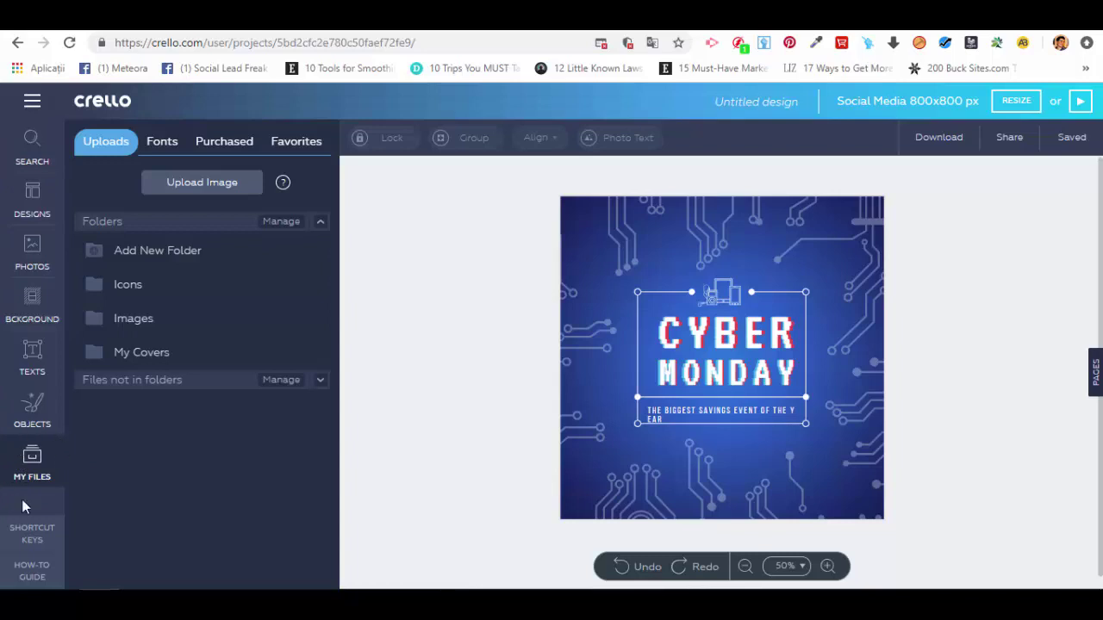
# Step: Check the uploaded fonts under My Files > Fonts, then switch to the 1001fonts Cool Fonts page
pyautogui.click(35, 463)
pyautogui.click(170, 148)
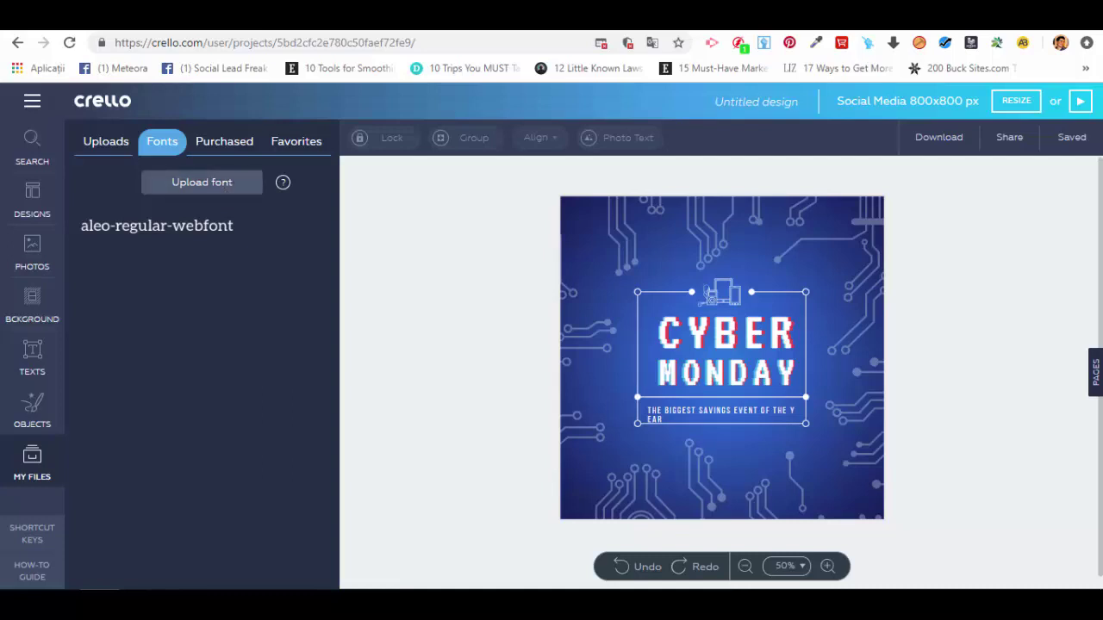
pyautogui.click(401, 17)
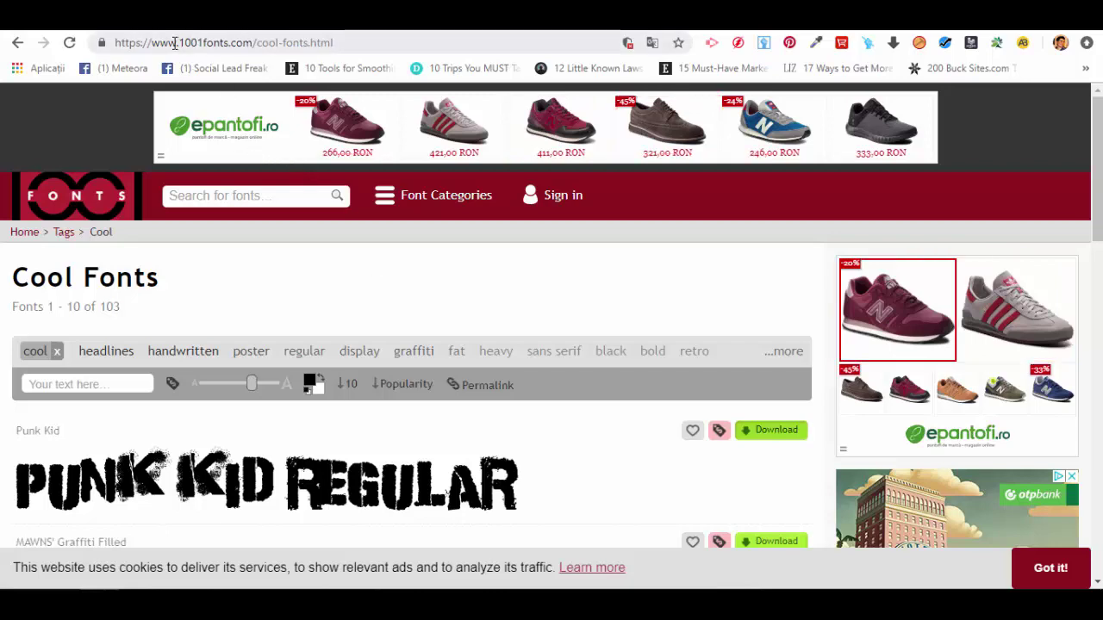
# Step: Scroll the Cool Fonts list down to Degrassi and download it as degrassi.zip
pyautogui.scroll(-1, 250, 267)
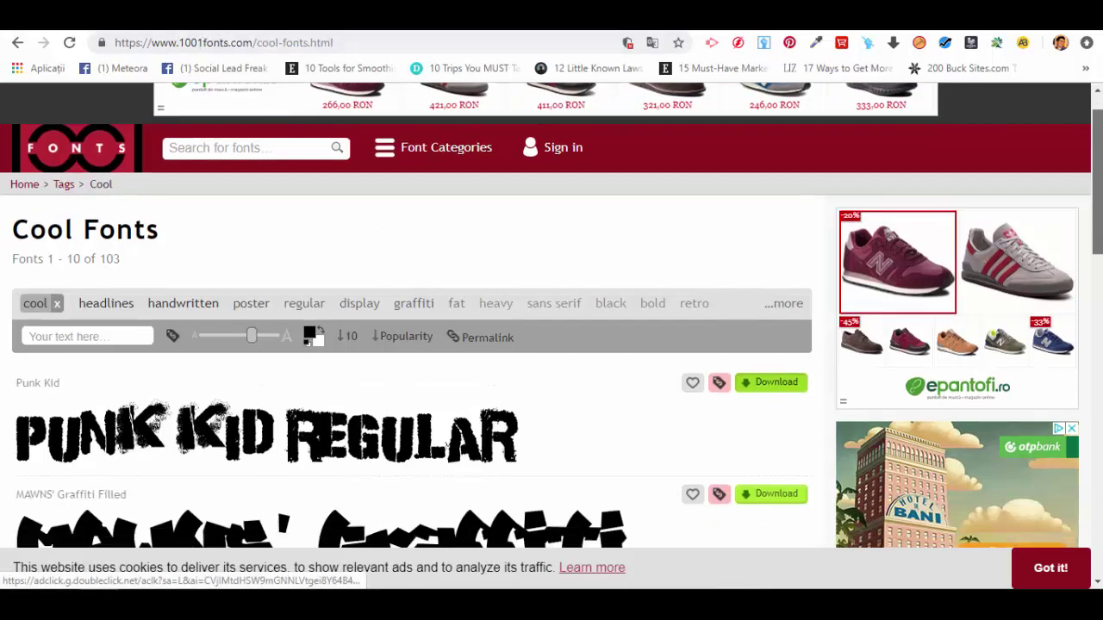
pyautogui.scroll(-2, 250, 268)
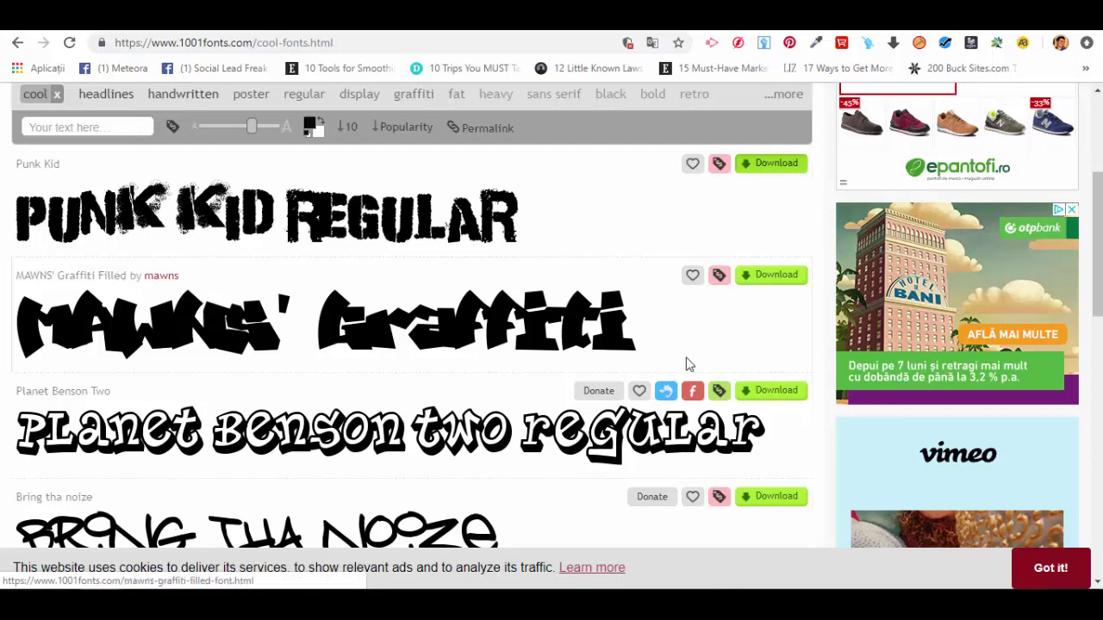
pyautogui.scroll(-1, 1017, 280)
pyautogui.scroll(-1, 464, 393)
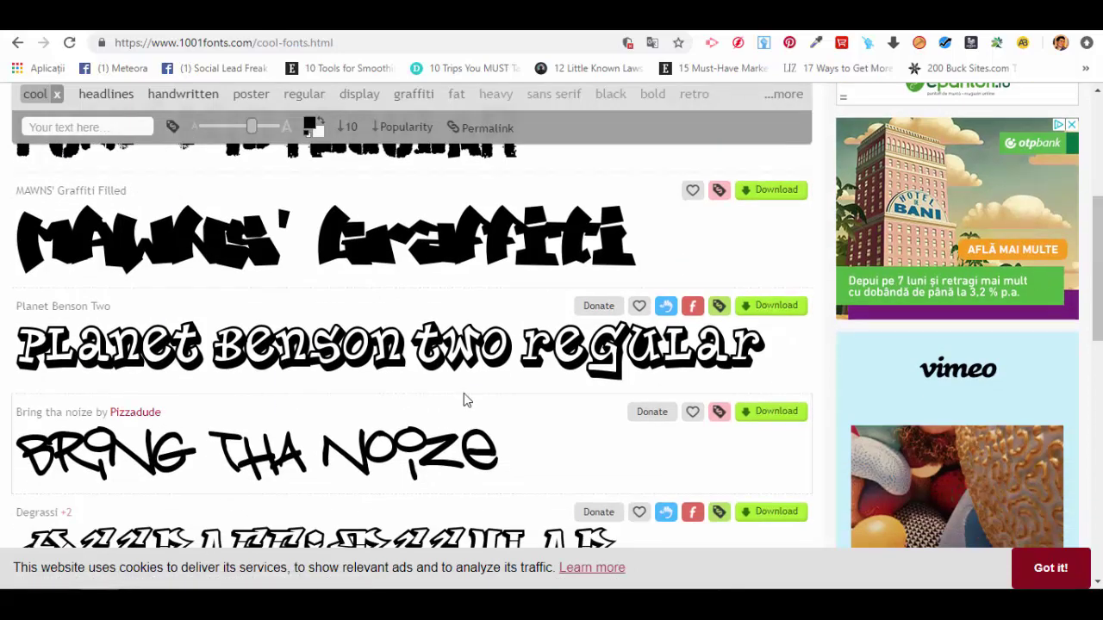
pyautogui.moveTo(1099, 278); pyautogui.dragTo(1101, 320)
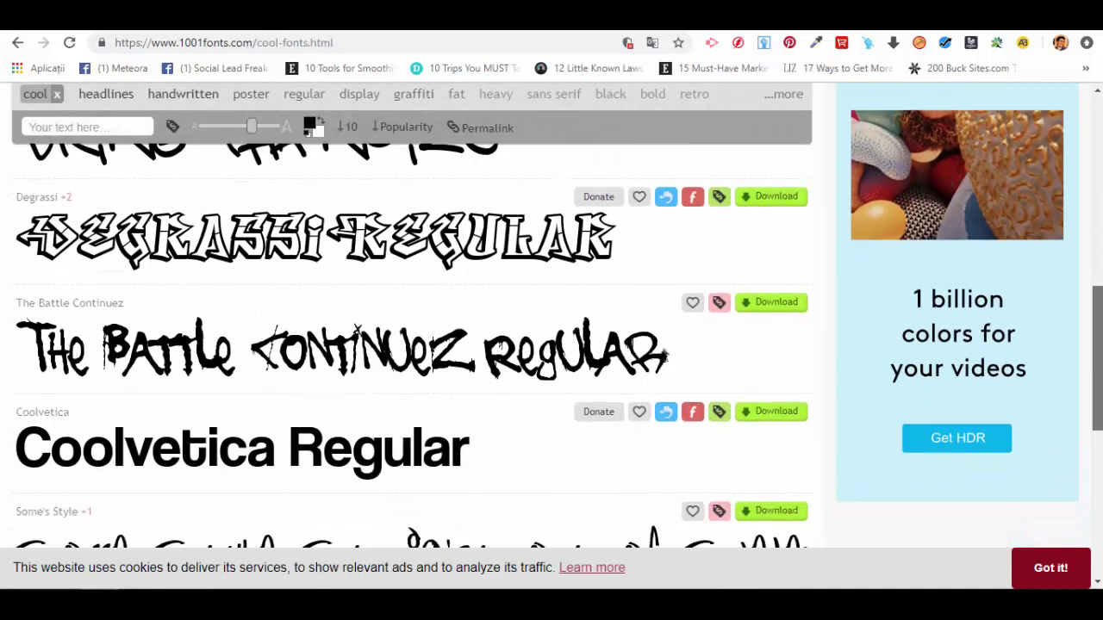
pyautogui.press('Home')
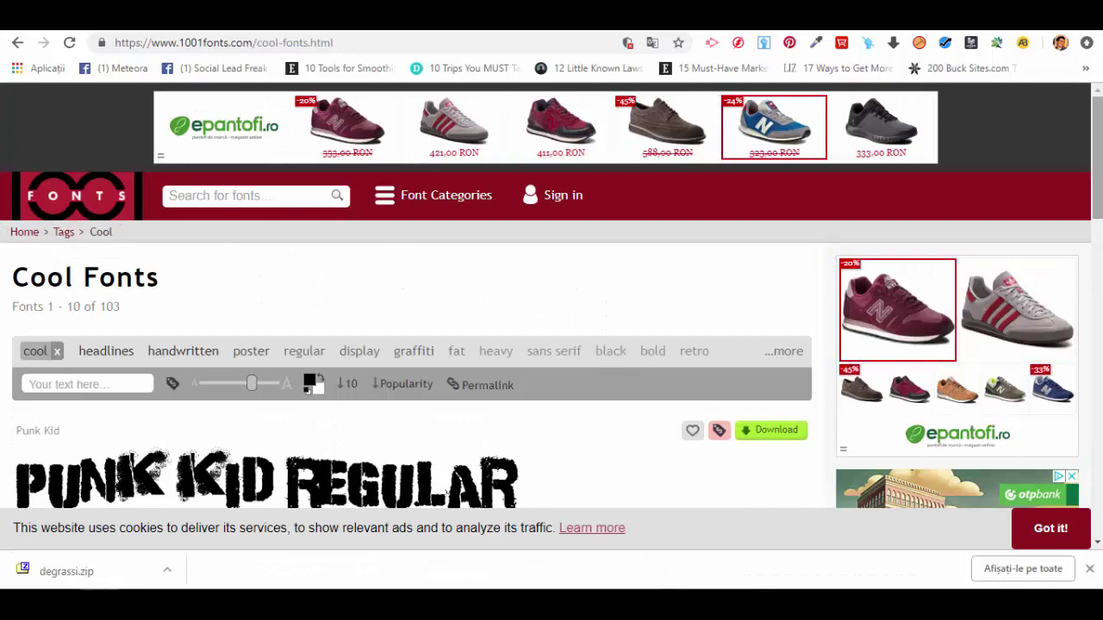
pyautogui.scroll(-1, 552, 297)
pyautogui.scroll(-1, 552, 297)
pyautogui.scroll(-2, 551, 296)
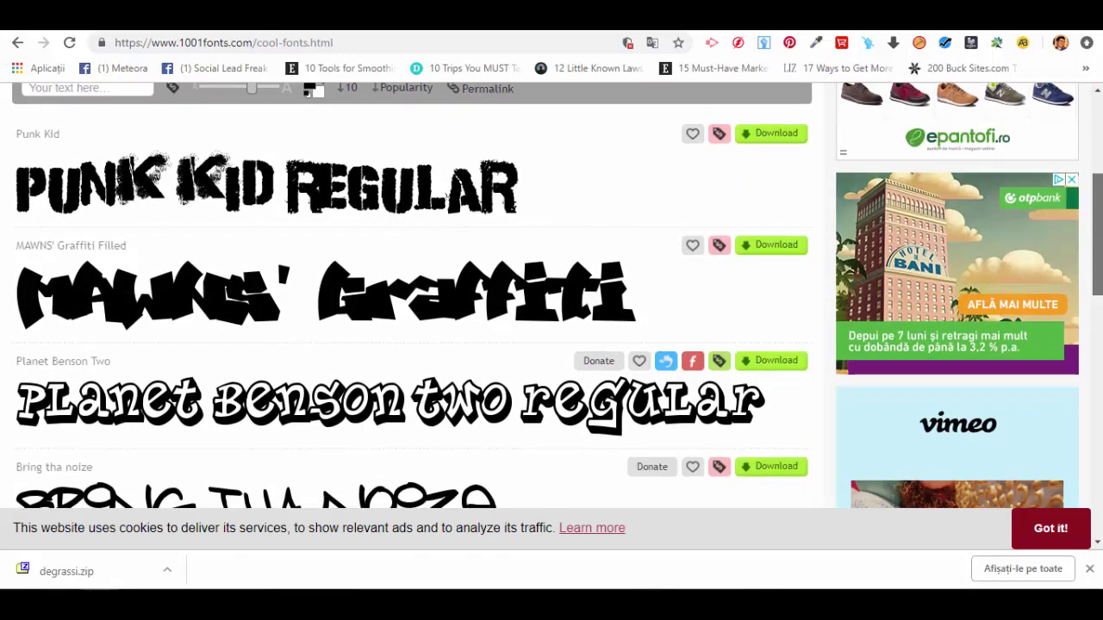
pyautogui.scroll(-1, 552, 297)
pyautogui.scroll(-2, 552, 297)
pyautogui.scroll(-2, 1091, 412)
pyautogui.scroll(-2, 1092, 412)
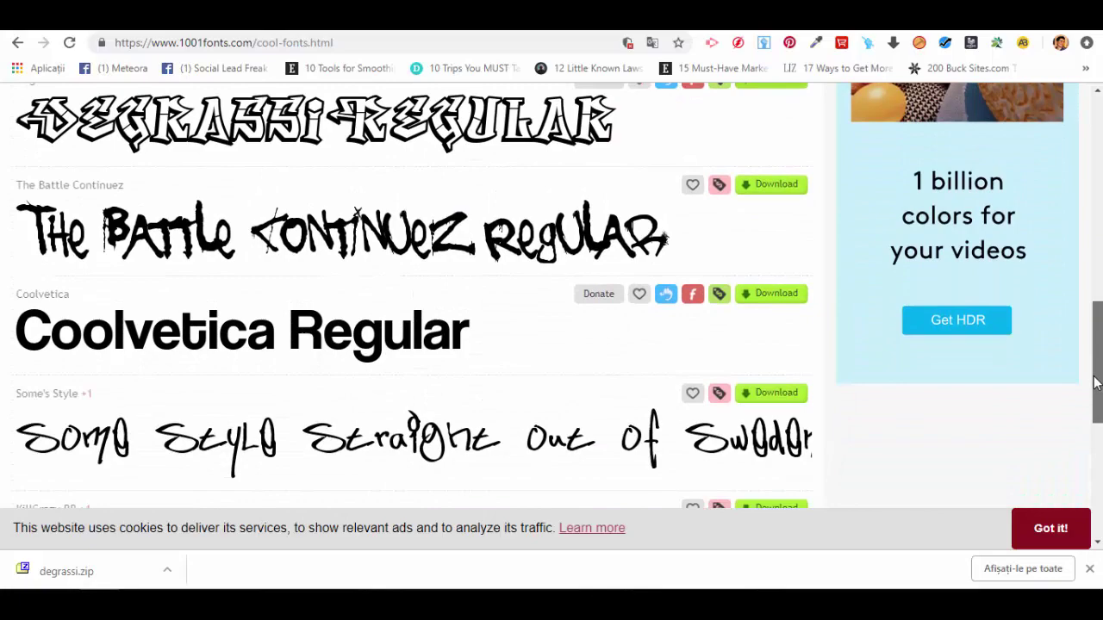
pyautogui.scroll(-1, 1092, 412)
pyautogui.moveTo(1092, 412); pyautogui.dragTo(1099, 277)
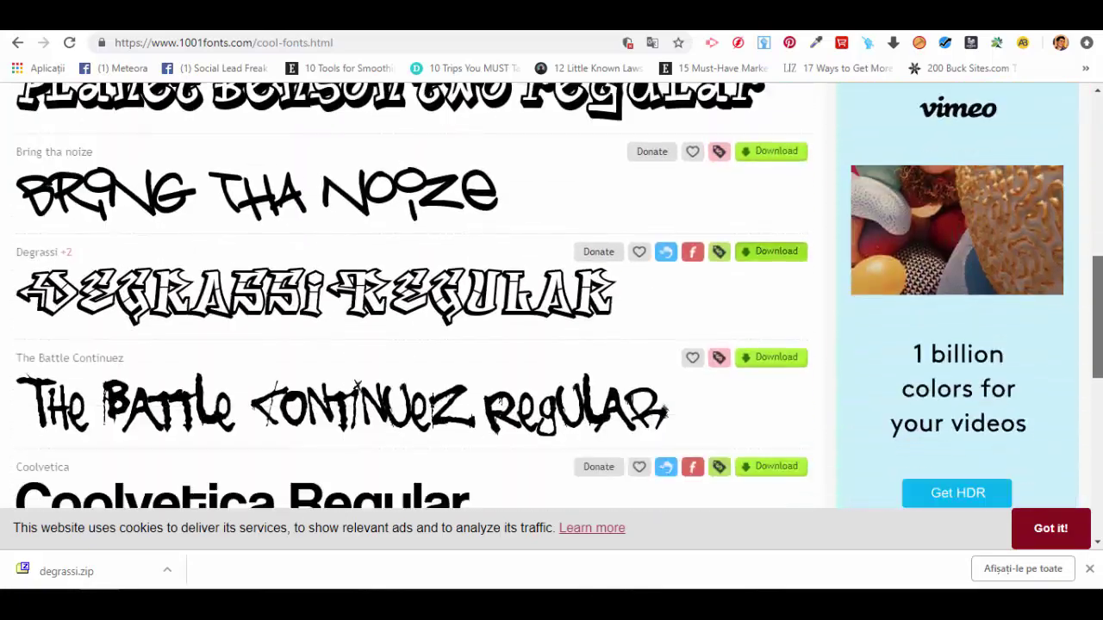
pyautogui.moveTo(1099, 277); pyautogui.dragTo(1100, 359)
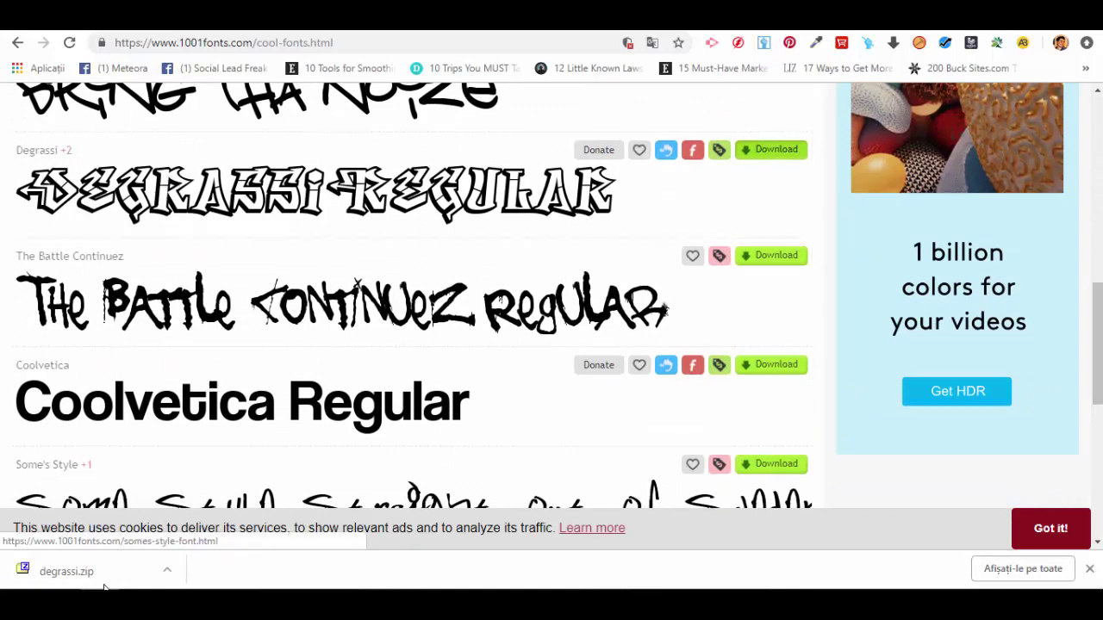
# Step: Locate degrassi.zip in the Downloads folder, extract it with 7-Zip, and close Explorer
pyautogui.click(169, 571)
pyautogui.click(212, 519)
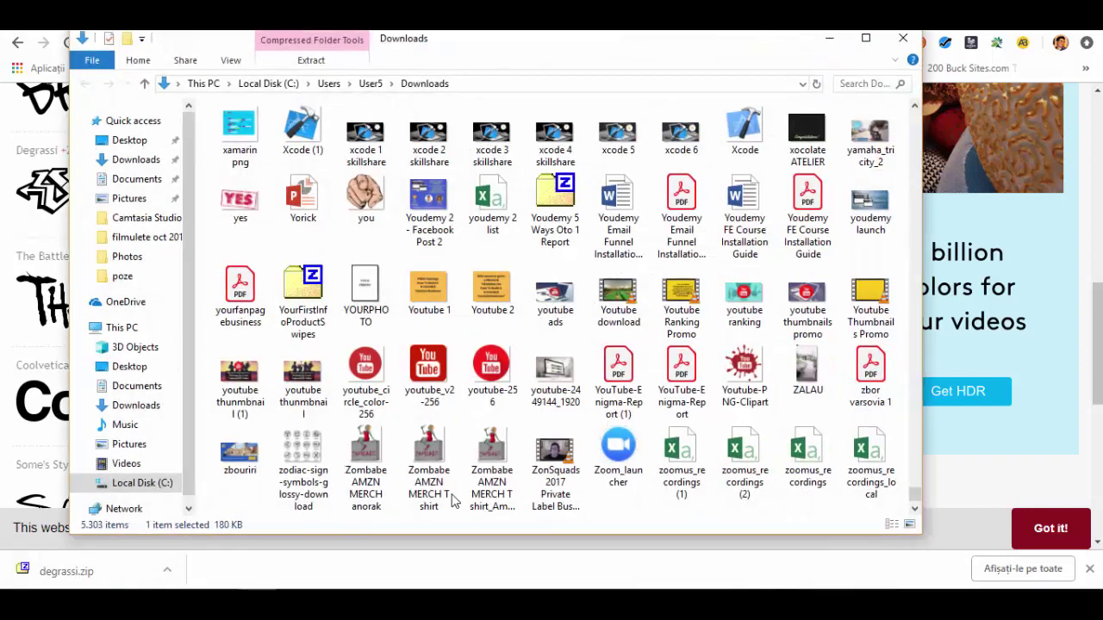
pyautogui.rightClick(807, 148)
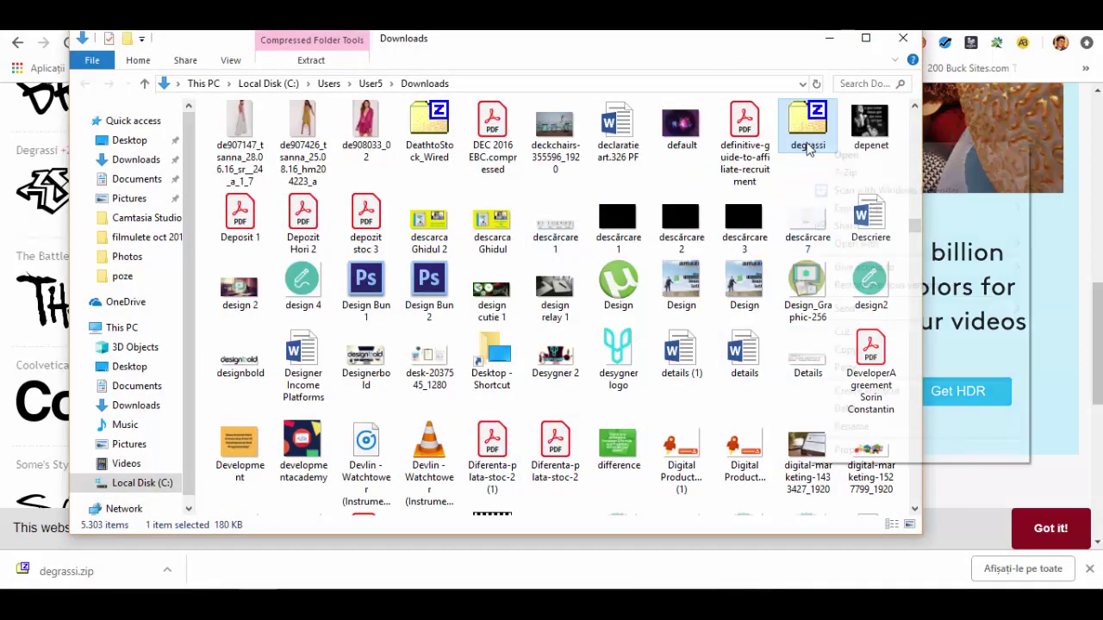
pyautogui.moveTo(914, 172)
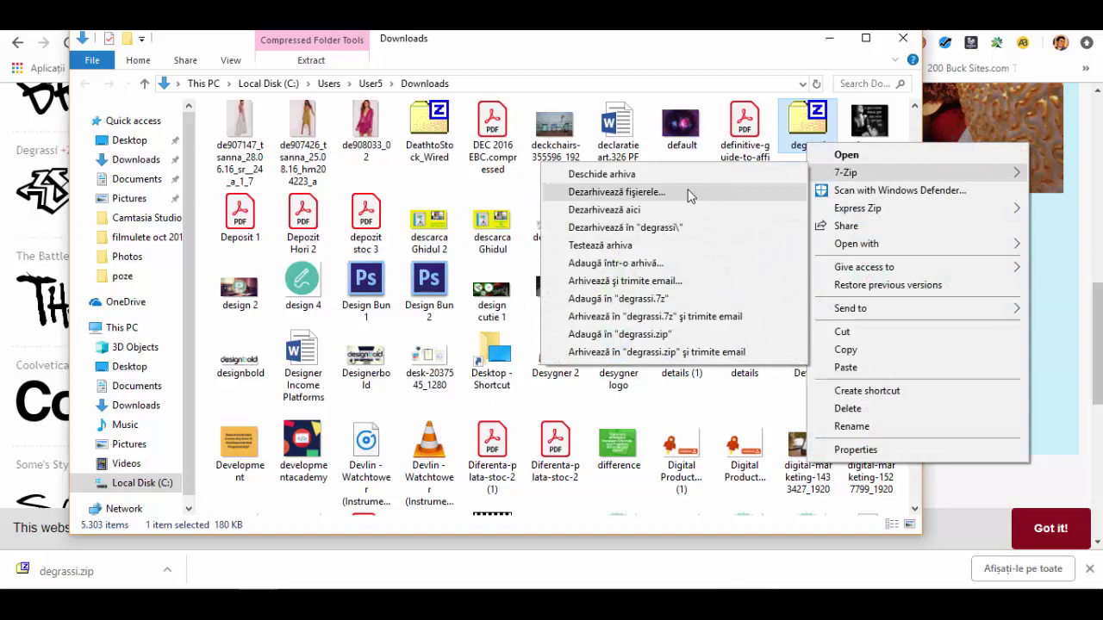
pyautogui.click(678, 229)
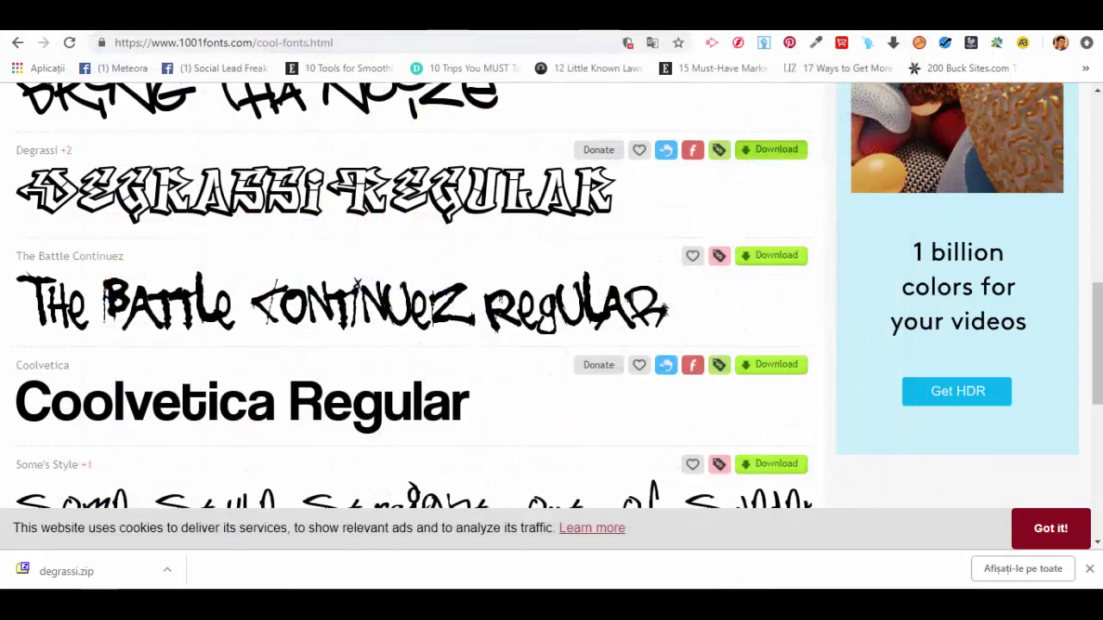
# Step: Upload the Degrassi font file from Downloads\degrassi into Crello's uploaded fonts
pyautogui.click(265, 17)
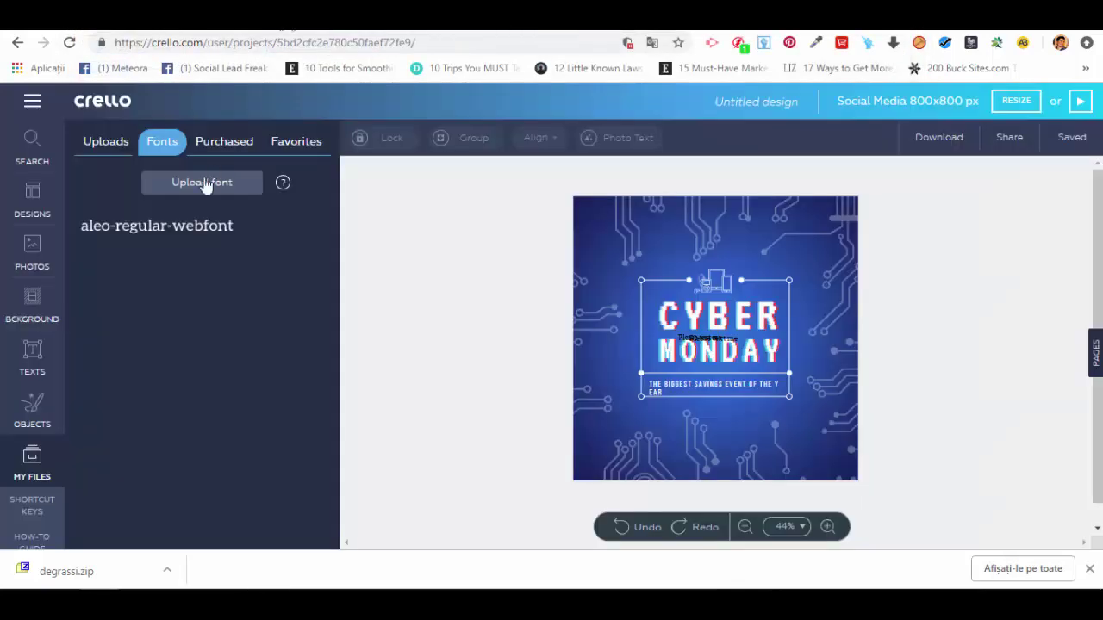
pyautogui.click(207, 185)
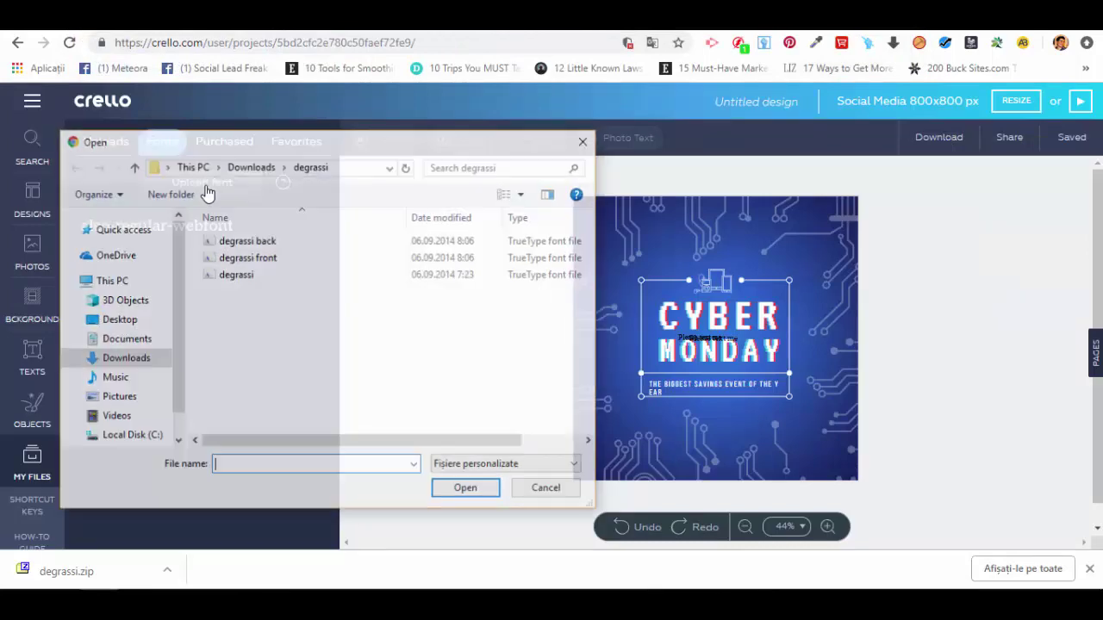
pyautogui.click(133, 166)
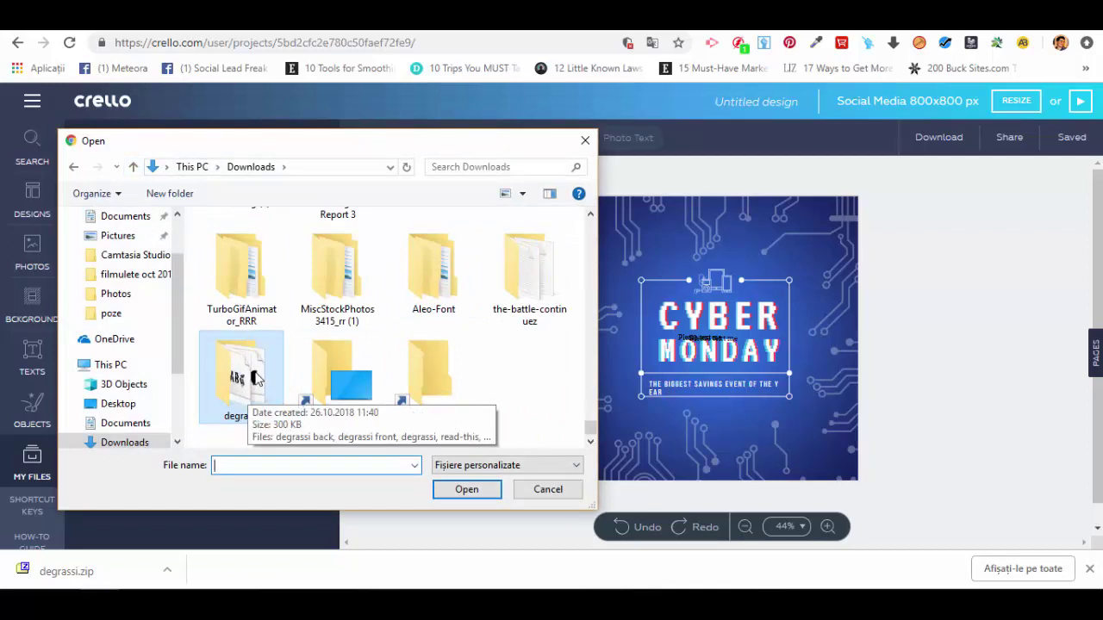
pyautogui.doubleClick(256, 379)
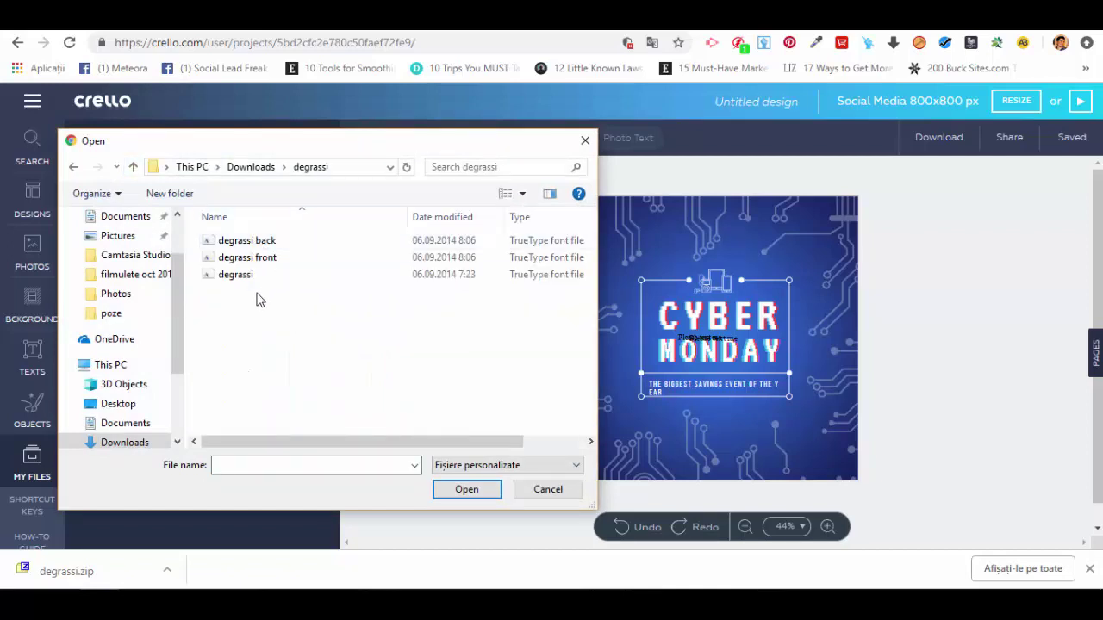
pyautogui.click(246, 279)
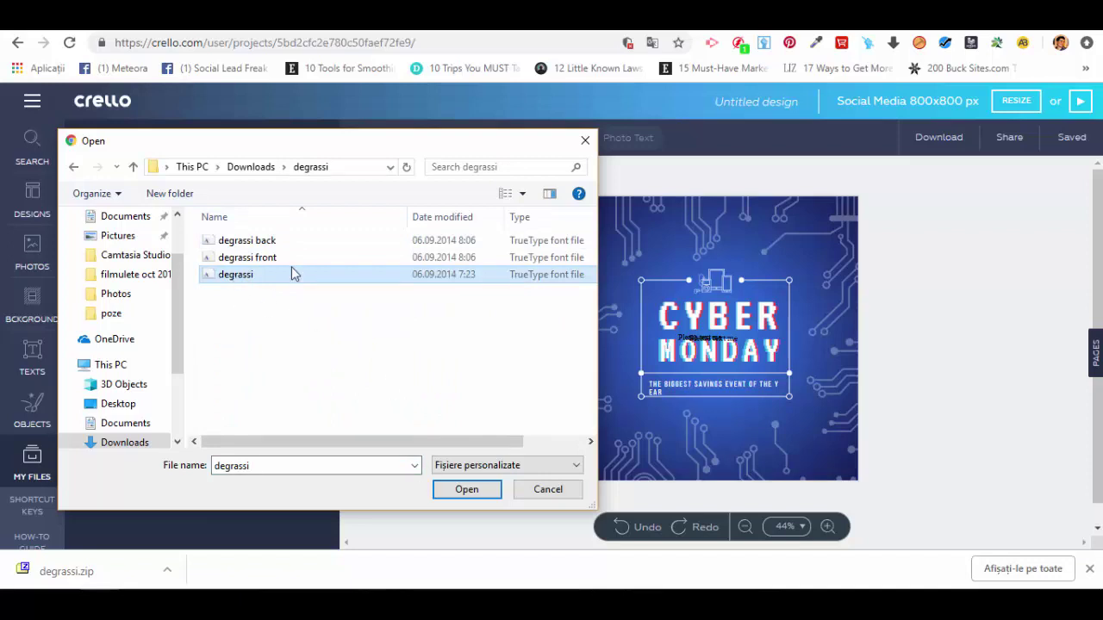
pyautogui.click(468, 491)
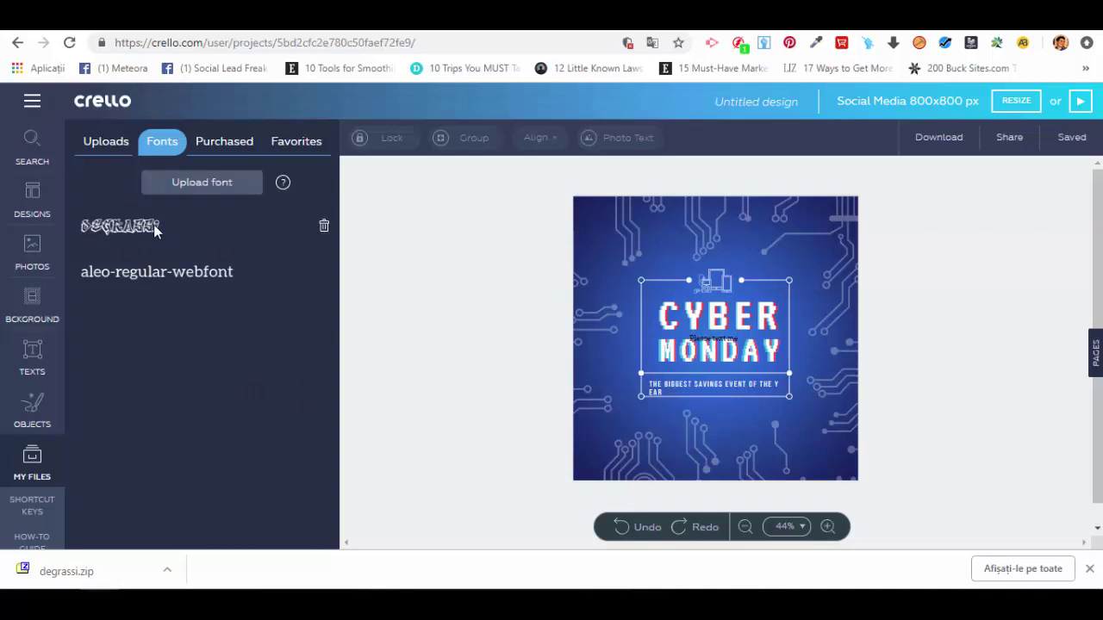
# Step: Add a heading text and set it in the uploaded Degrassi font from My uploaded fonts
pyautogui.click(33, 357)
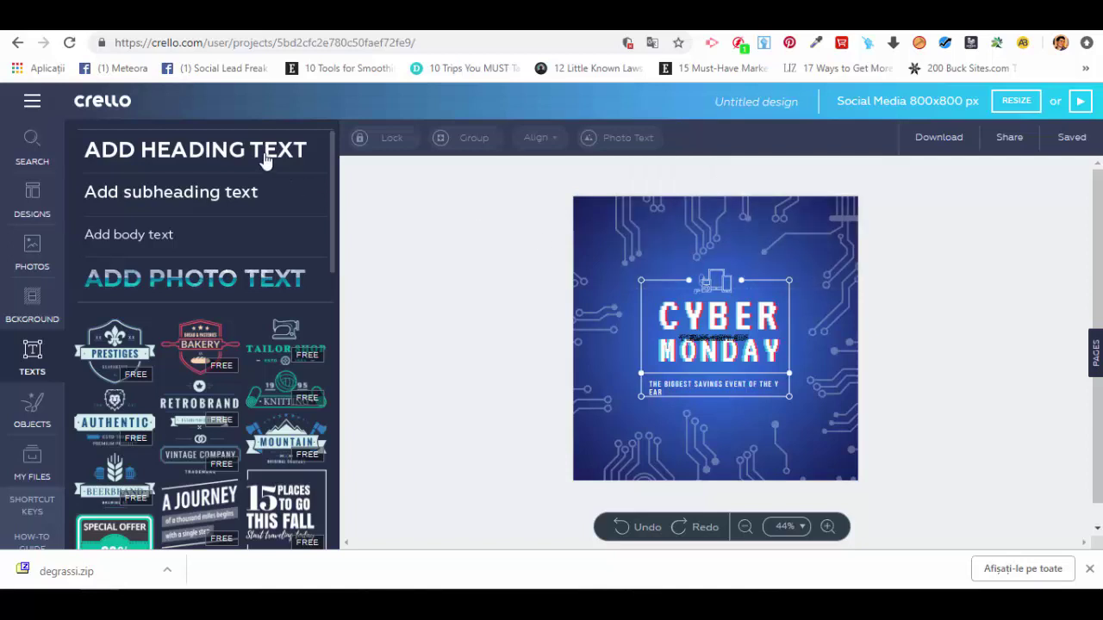
pyautogui.click(266, 155)
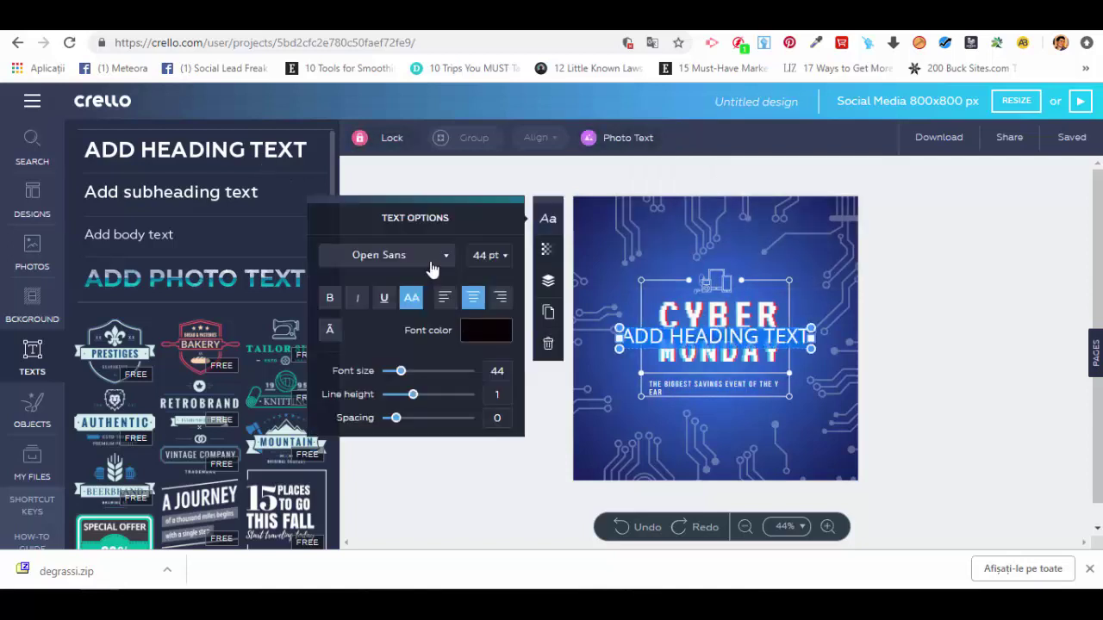
pyautogui.click(445, 256)
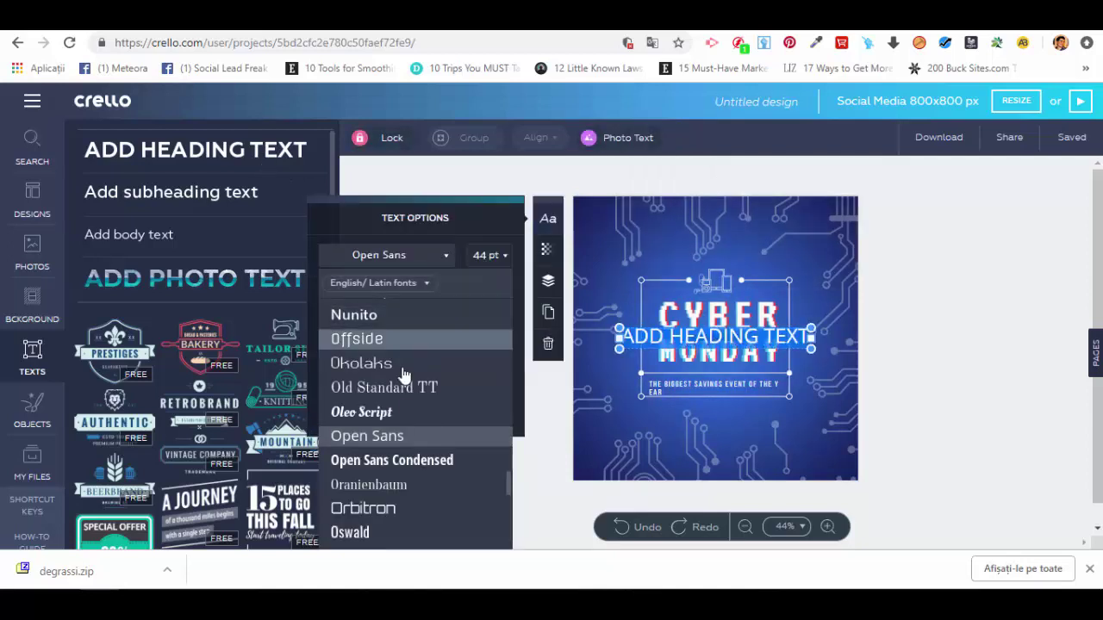
pyautogui.scroll(-2, 415, 446)
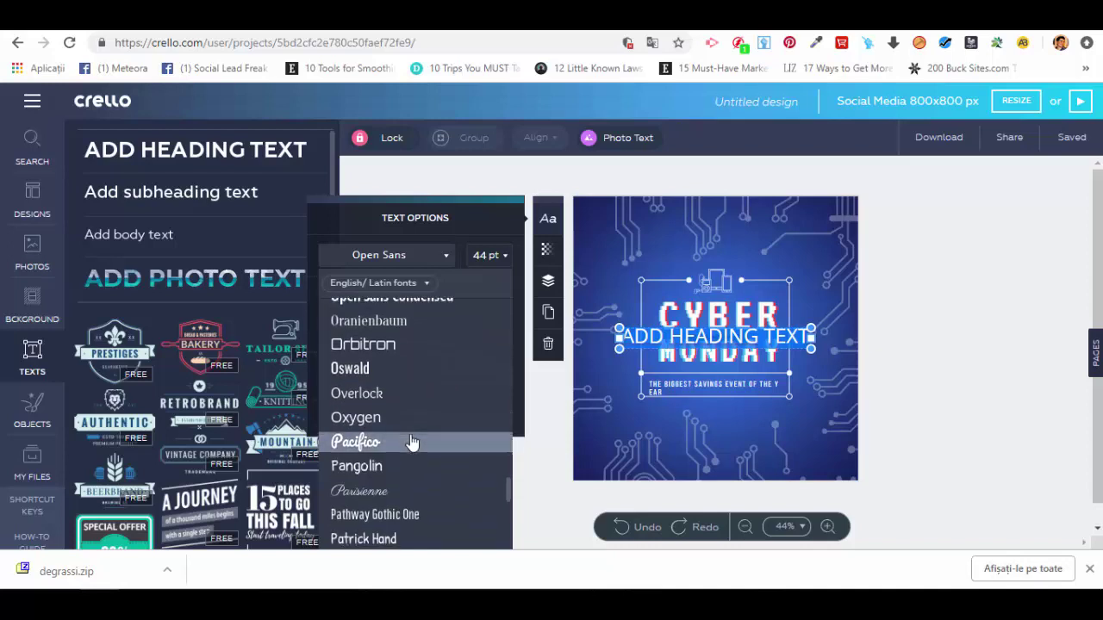
pyautogui.scroll(-3, 414, 431)
pyautogui.scroll(-2, 423, 410)
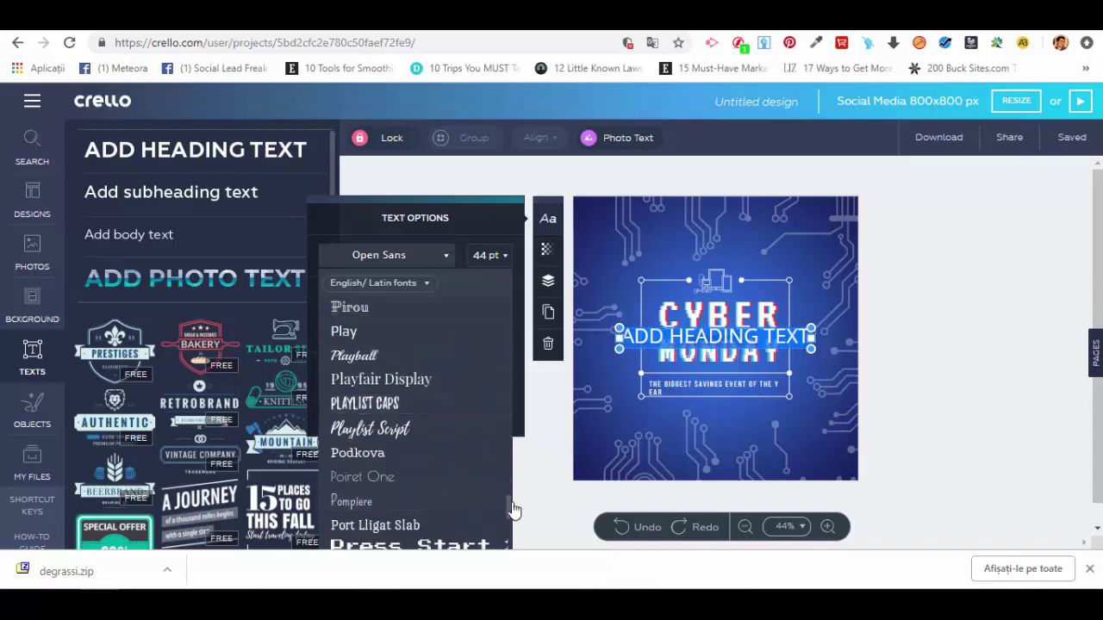
pyautogui.moveTo(507, 512); pyautogui.dragTo(511, 313)
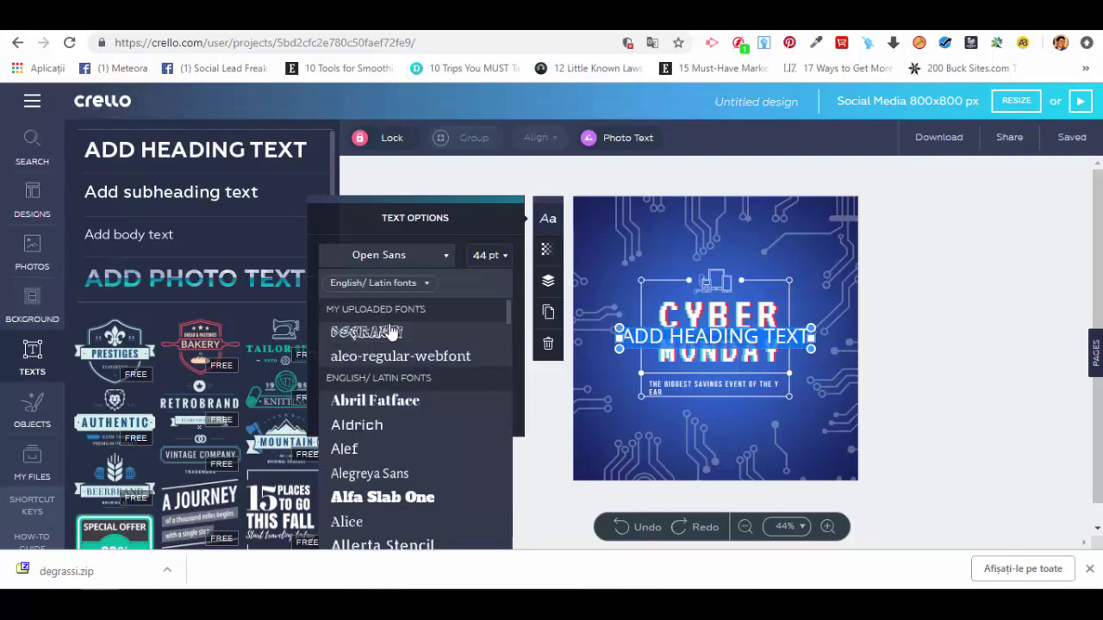
pyautogui.click(393, 333)
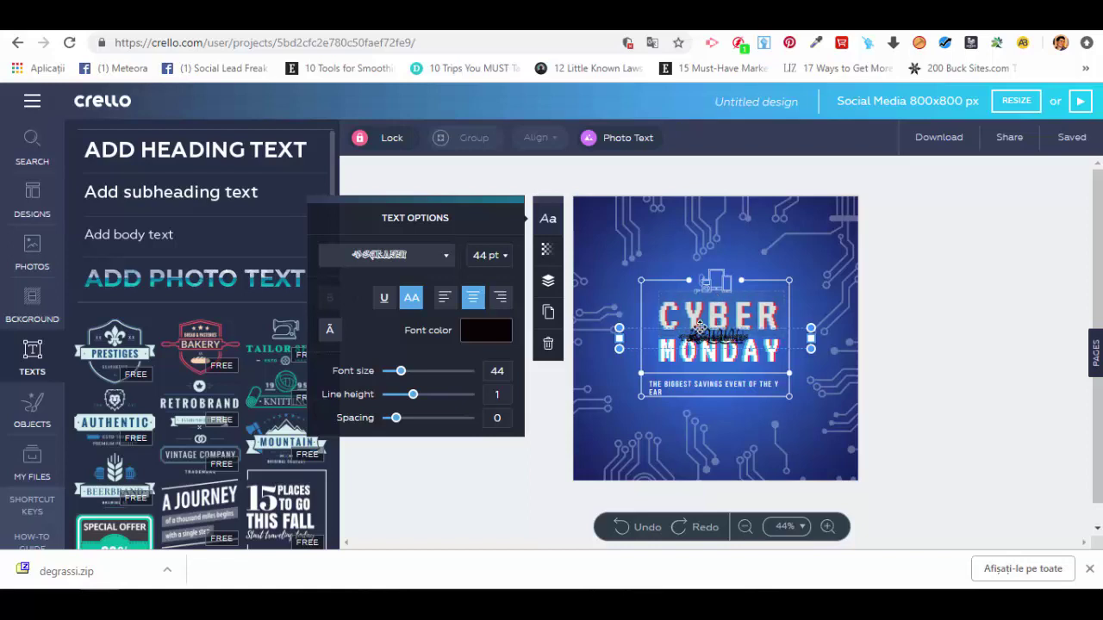
# Step: Move the heading near the post's bottom and enlarge it to 130 pt
pyautogui.click(699, 326)
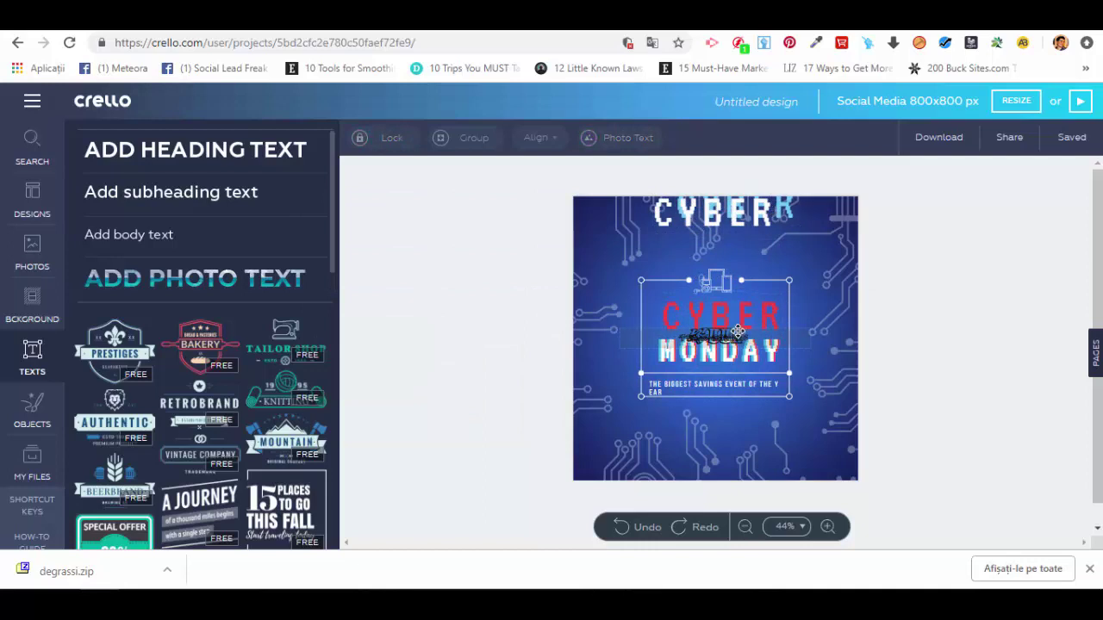
pyautogui.moveTo(738, 332); pyautogui.dragTo(731, 441)
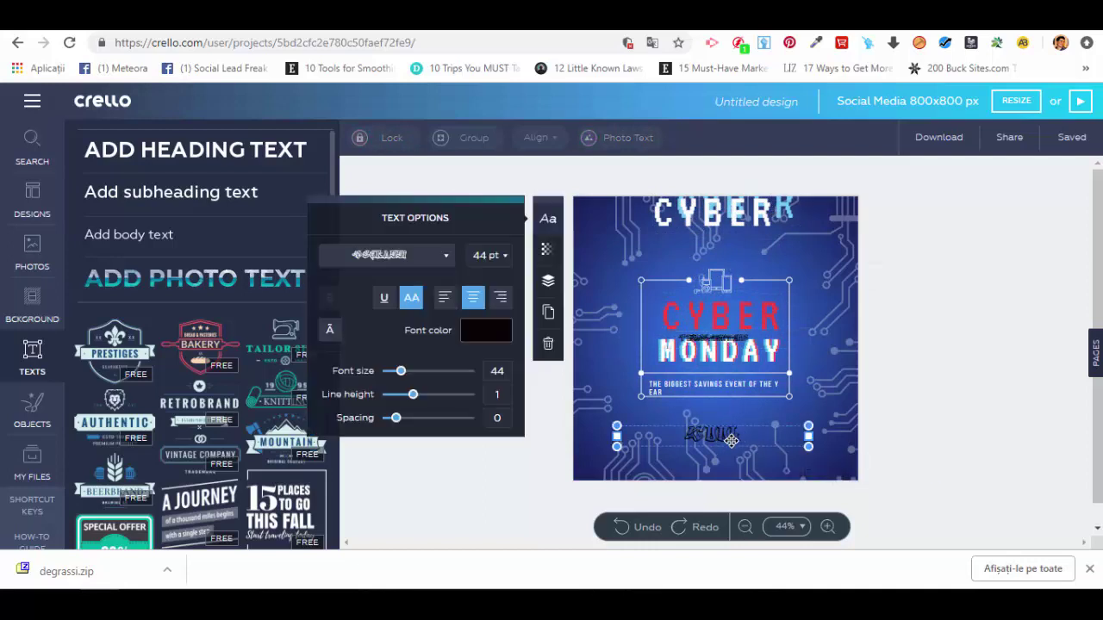
pyautogui.doubleClick(749, 435)
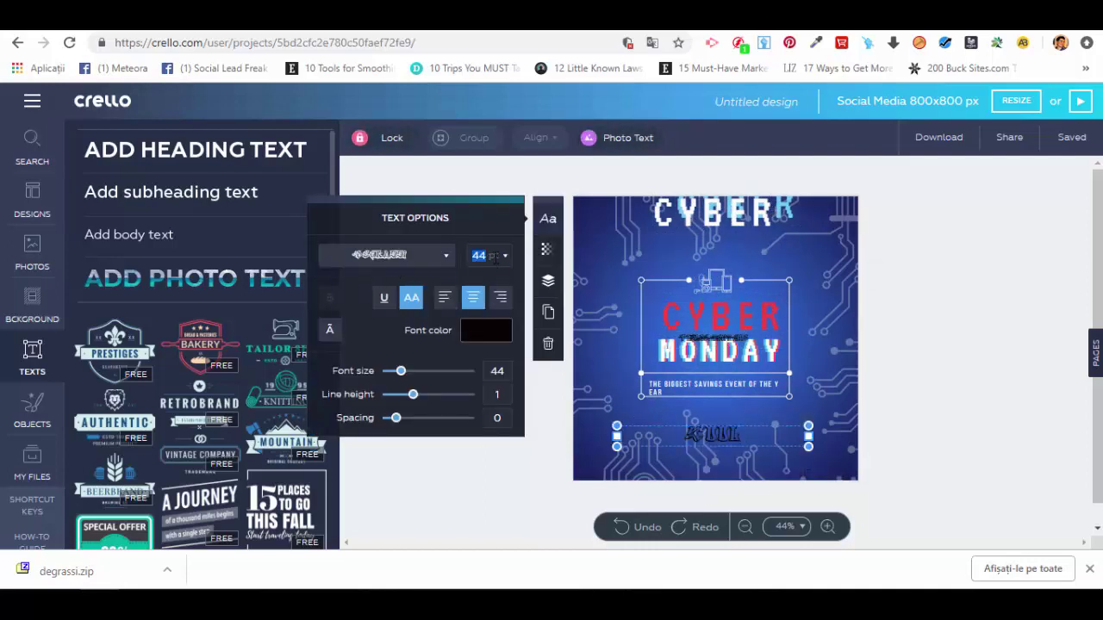
pyautogui.click(491, 255)
pyautogui.click(497, 499)
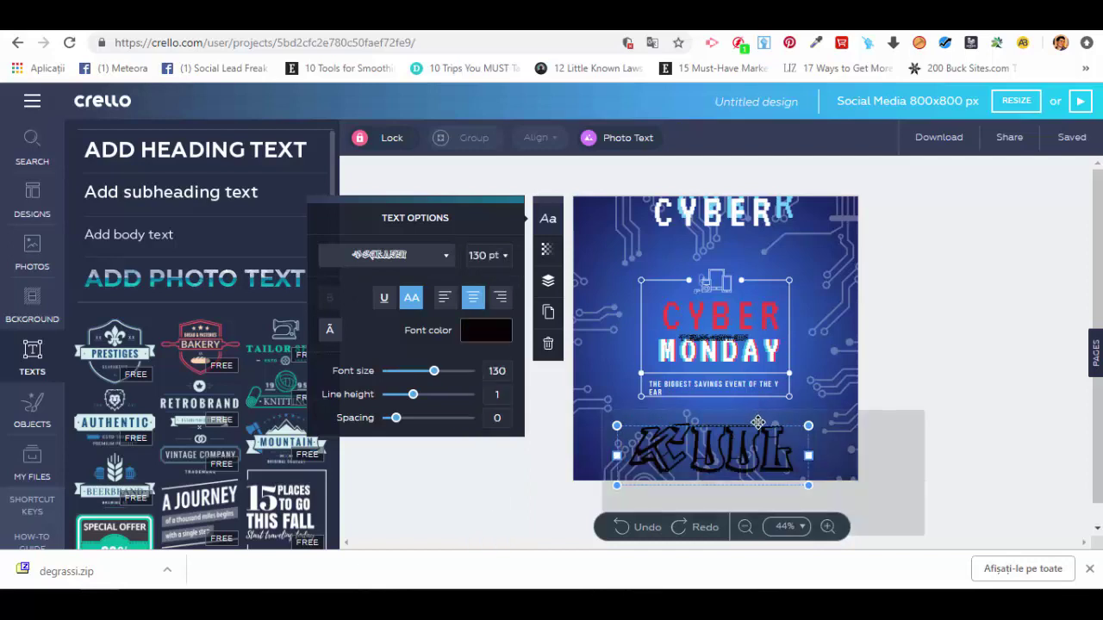
# Step: Nudge the KUUL text up slightly and color it yellow
pyautogui.moveTo(757, 426); pyautogui.dragTo(757, 399)
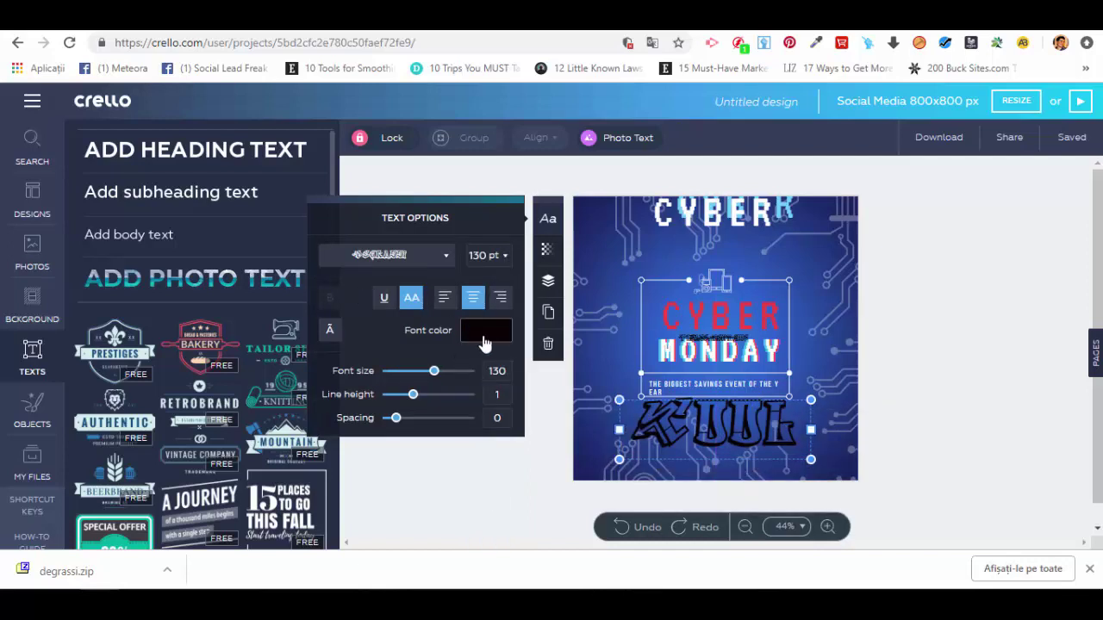
pyautogui.click(488, 335)
pyautogui.click(382, 287)
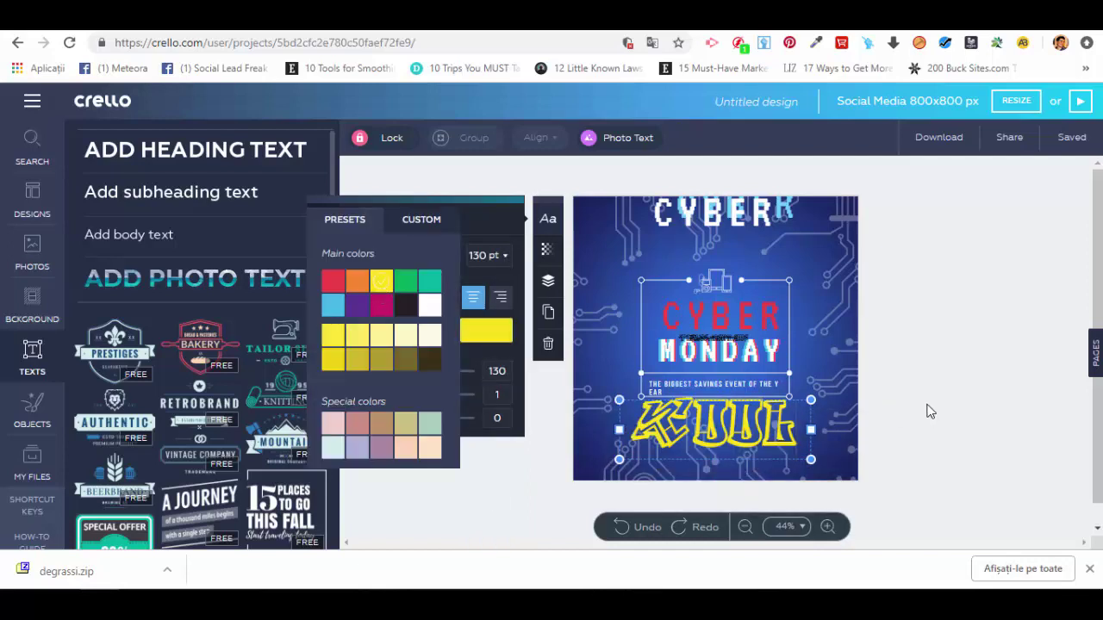
pyautogui.click(928, 411)
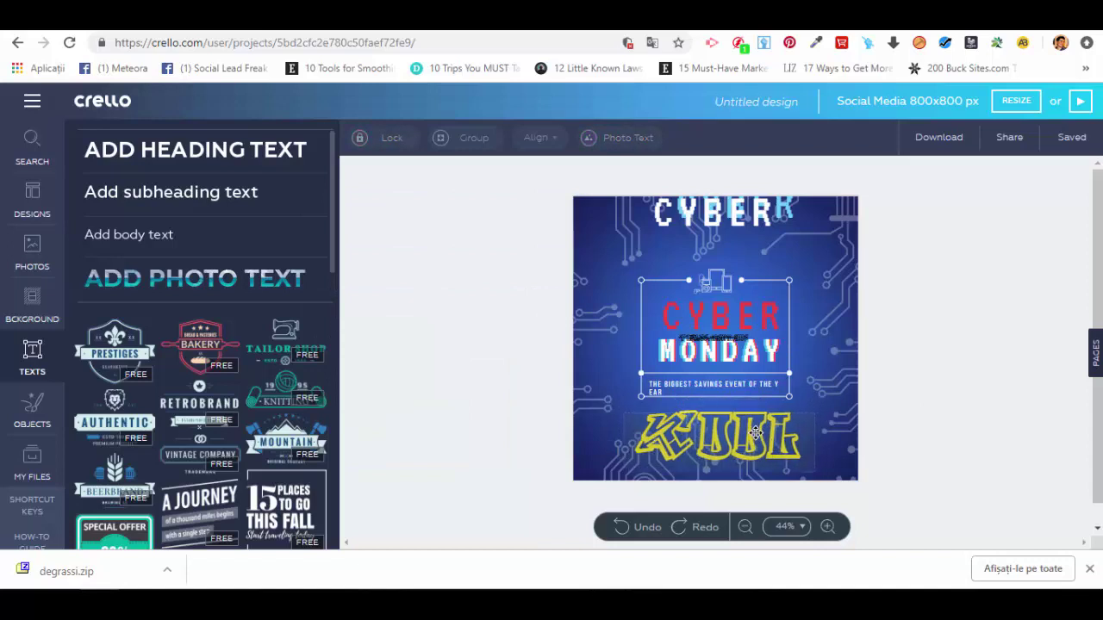